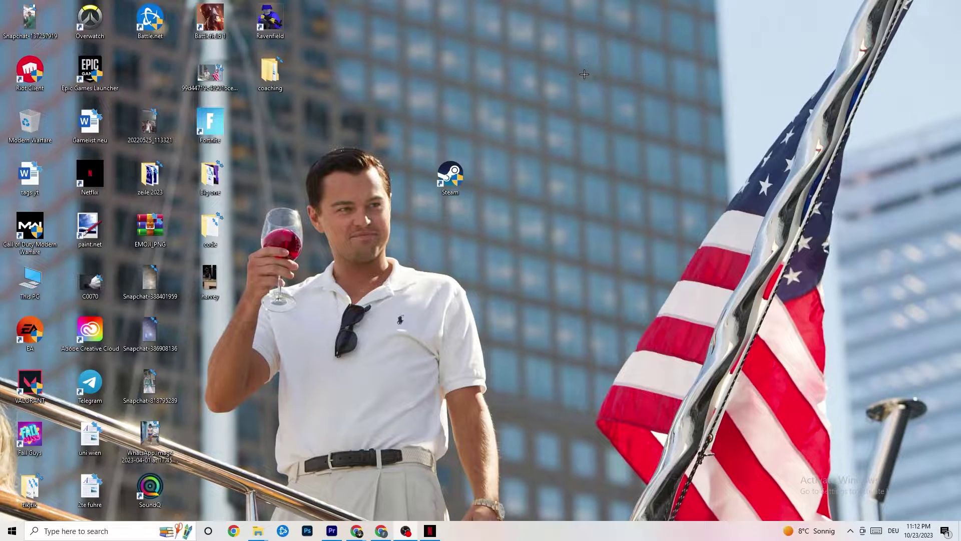
Open Windows Settings from Start and show the Network & Internet Status page
{"action": "left_click", "coordinate": [2, 538]}
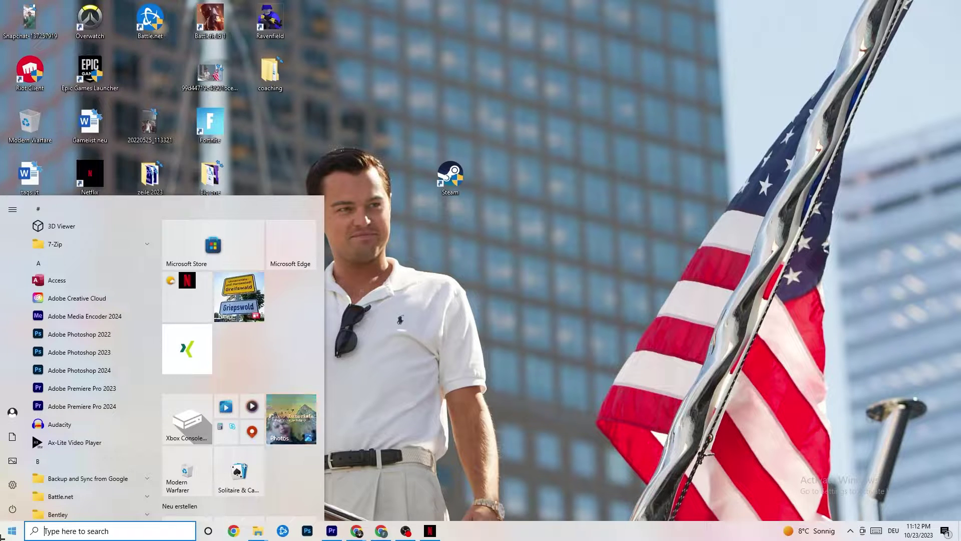
{"action": "left_click", "coordinate": [11, 485]}
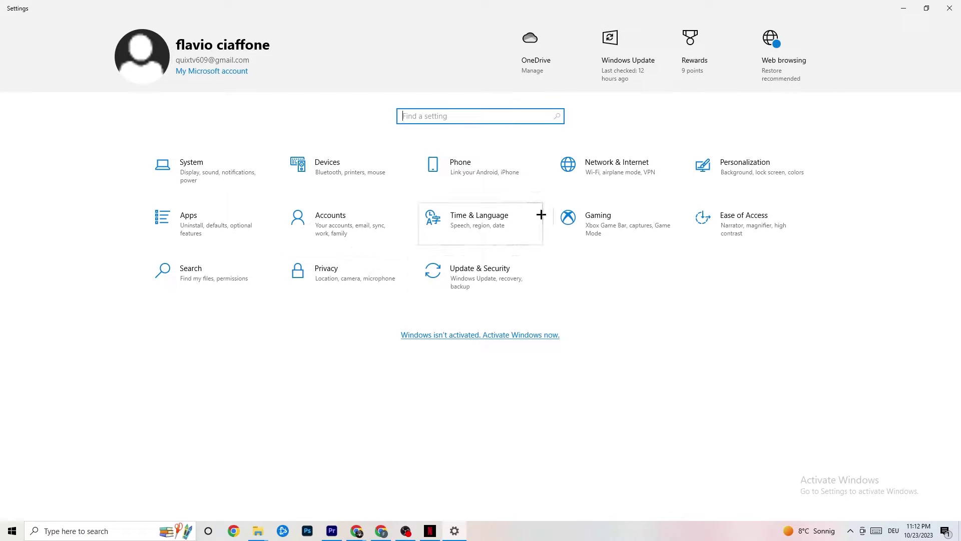
{"action": "left_click", "coordinate": [634, 169]}
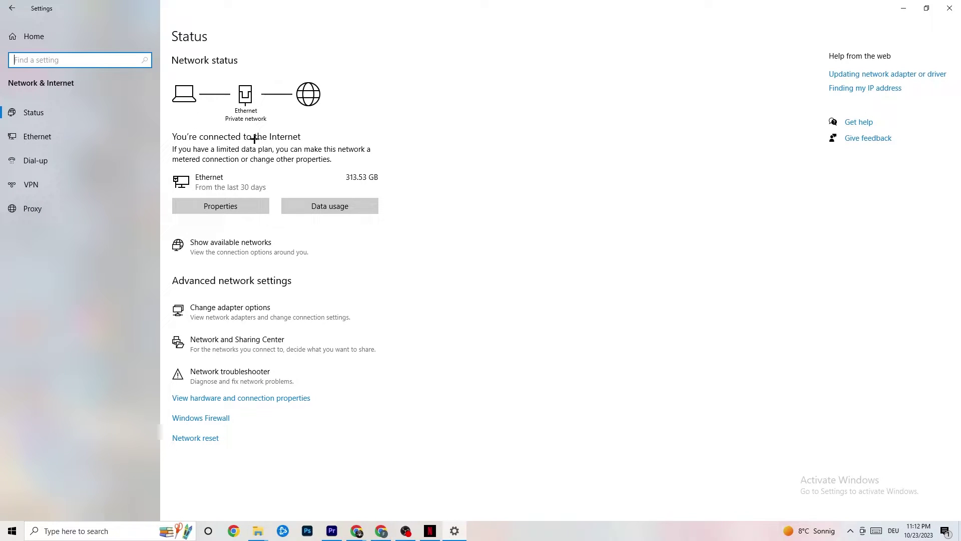
Open the network adapter list and briefly check the Ethernet adapter's status
{"action": "left_click", "coordinate": [274, 304]}
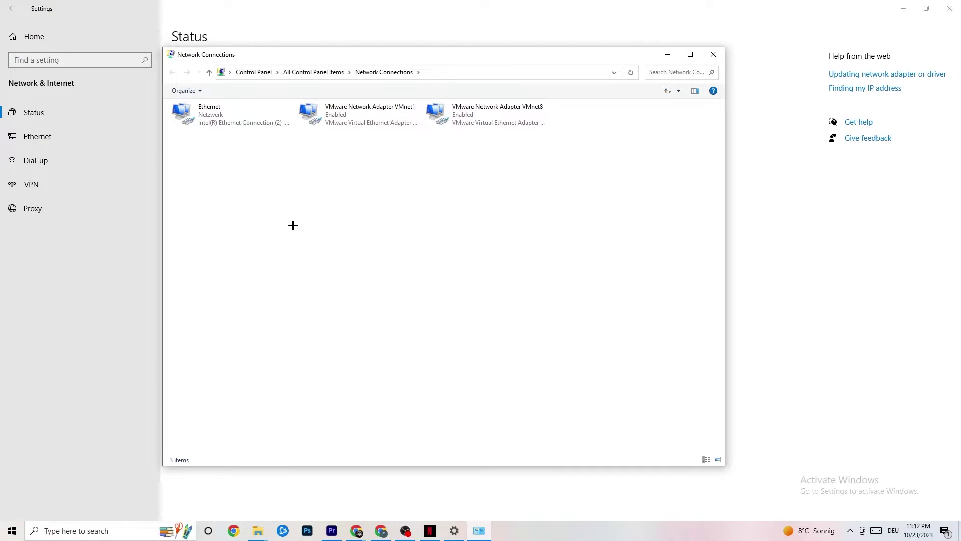
{"action": "double_click", "coordinate": [257, 114]}
{"action": "left_click", "coordinate": [563, 163]}
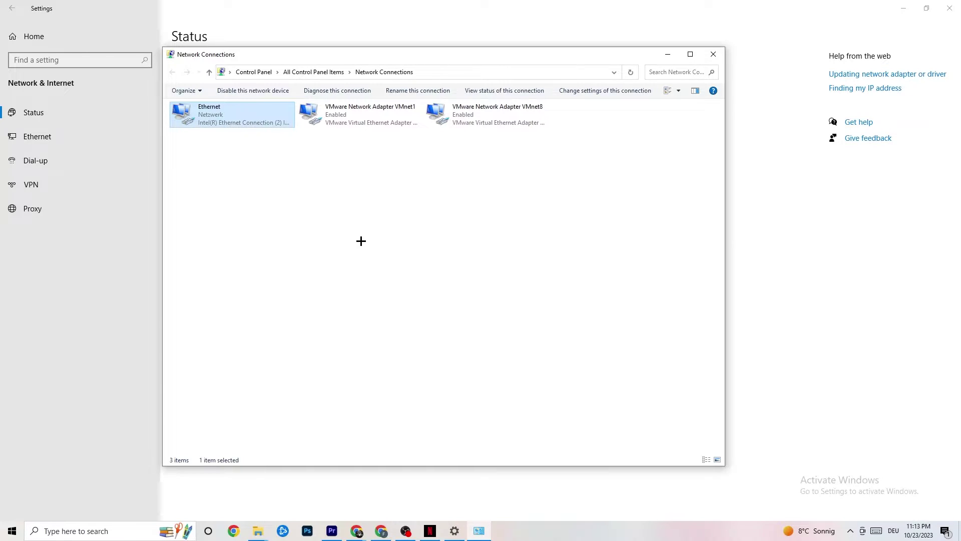
Disable the Ethernet adapter, then enable it again
{"action": "right_click", "coordinate": [234, 120]}
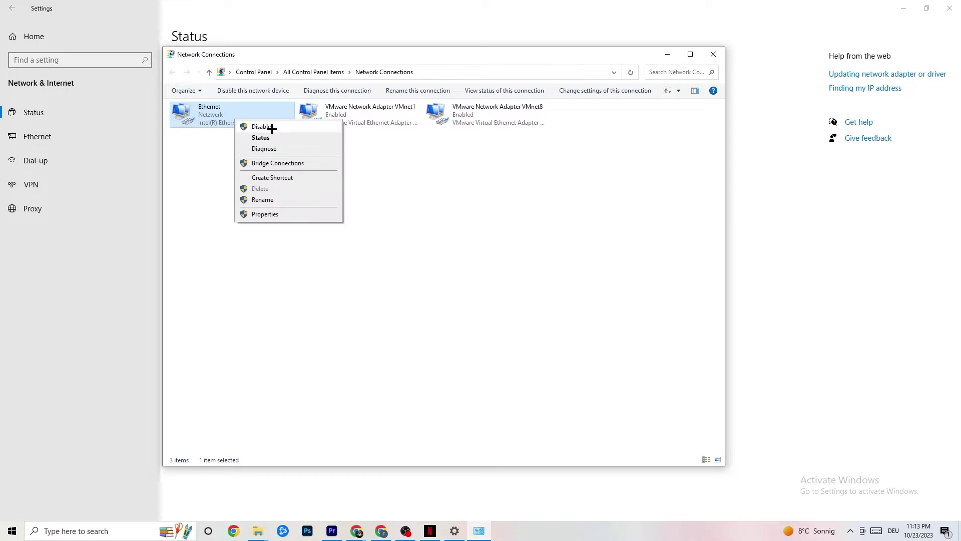
{"action": "left_click", "coordinate": [261, 127]}
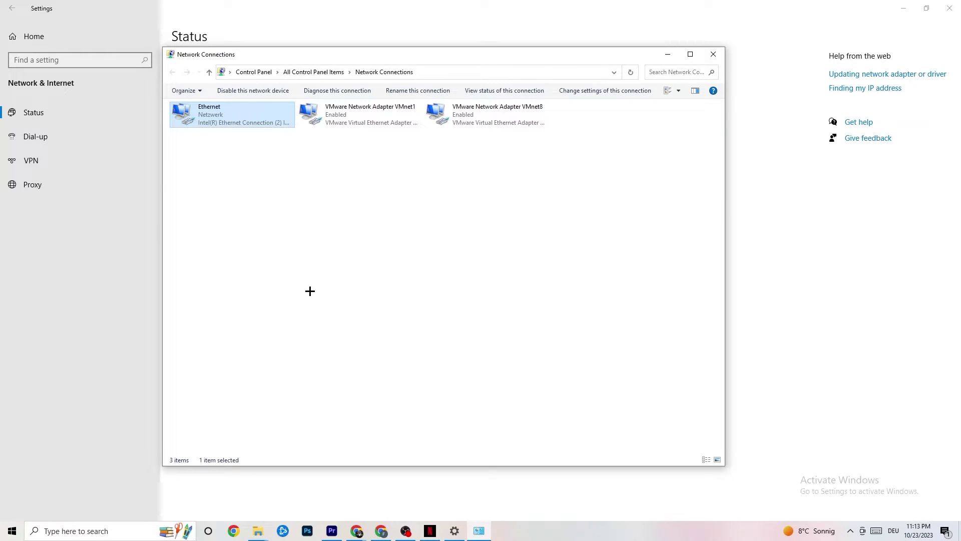
{"action": "right_click", "coordinate": [234, 120]}
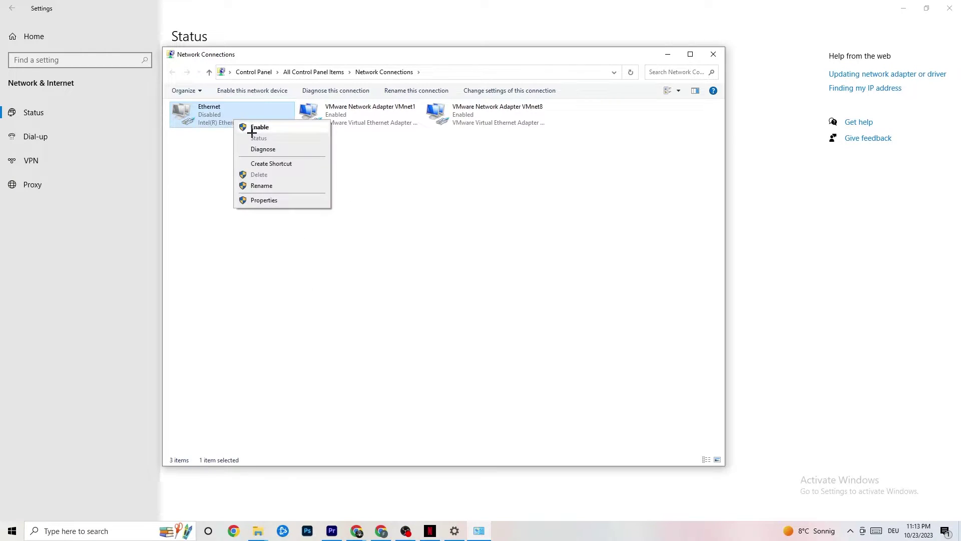
{"action": "left_click", "coordinate": [260, 128]}
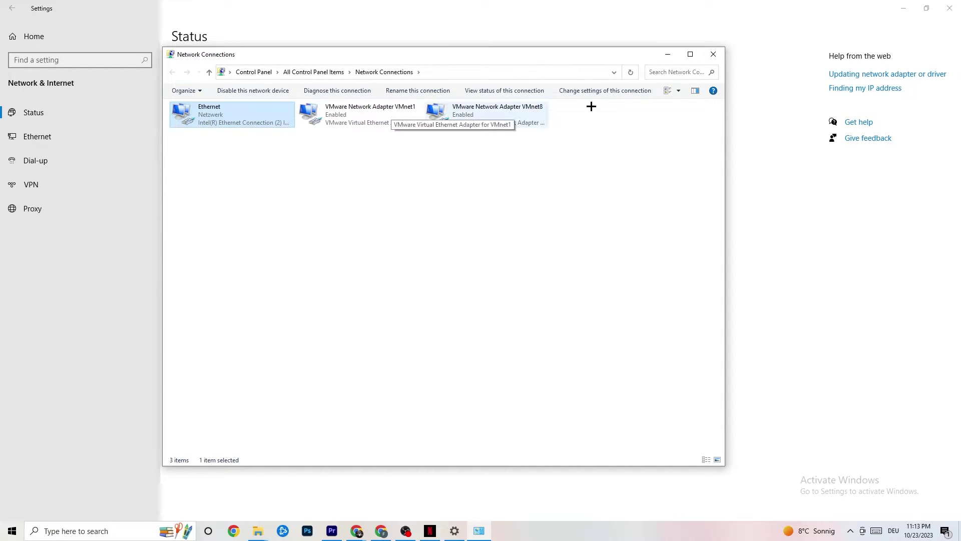
Close Network Connections, open Network and Sharing Center maximized, and close Settings
{"action": "left_click", "coordinate": [714, 54]}
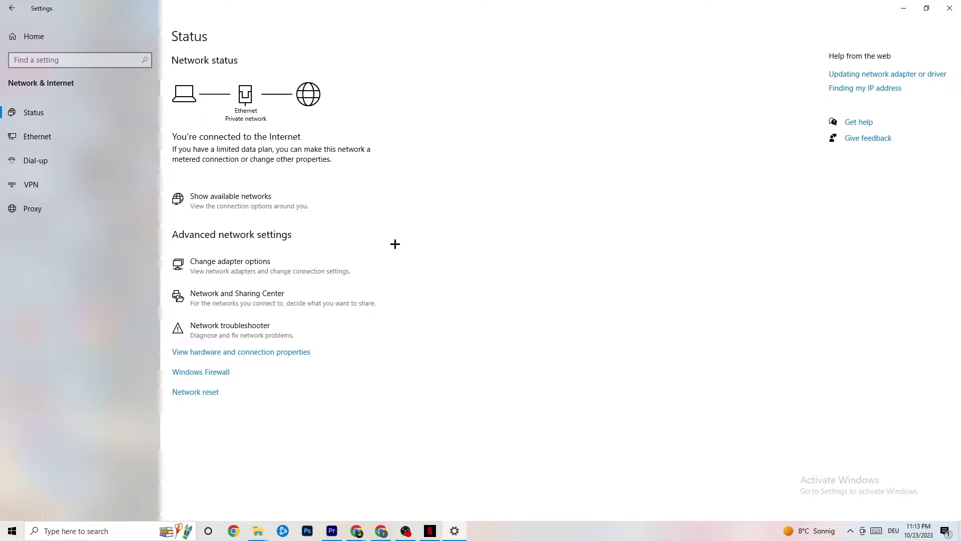
{"action": "left_click", "coordinate": [239, 297]}
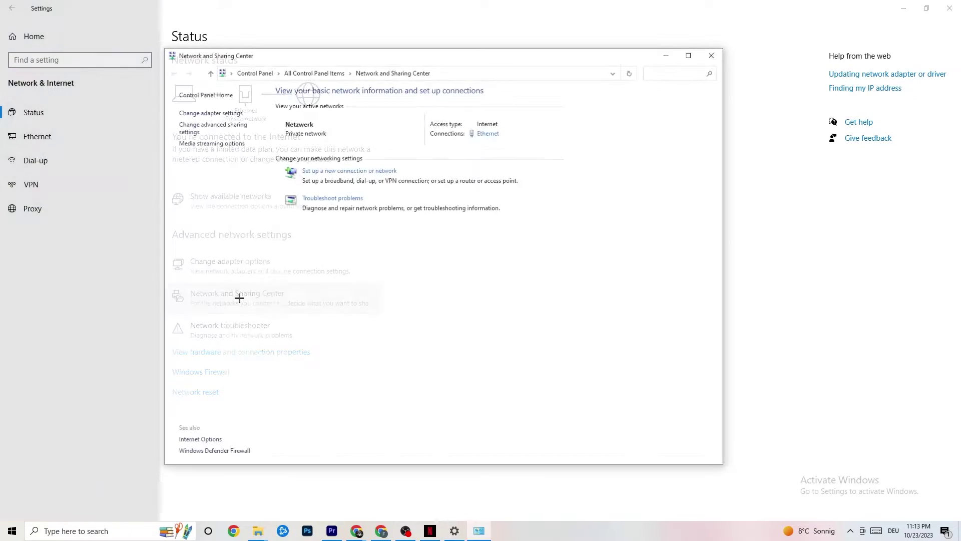
{"action": "left_click", "coordinate": [688, 55]}
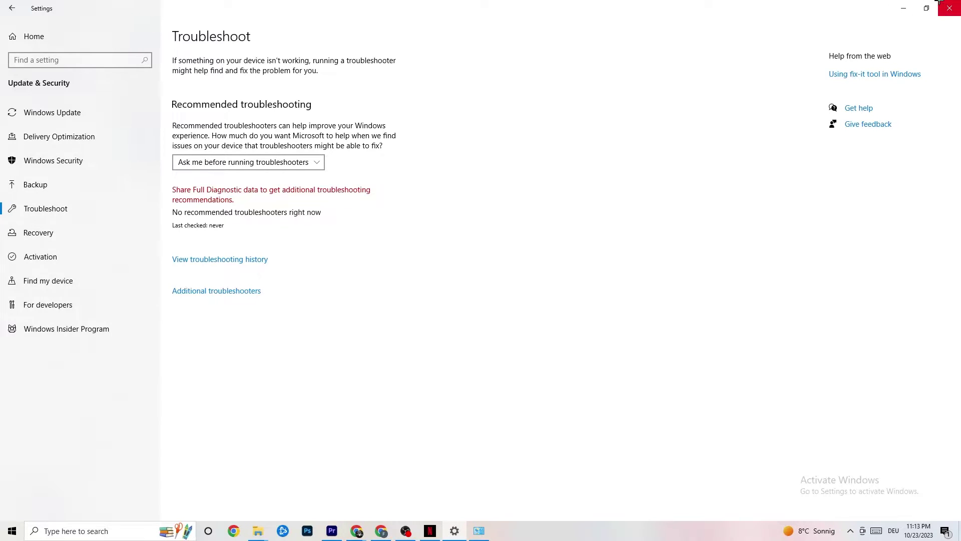
{"action": "left_click", "coordinate": [949, 8]}
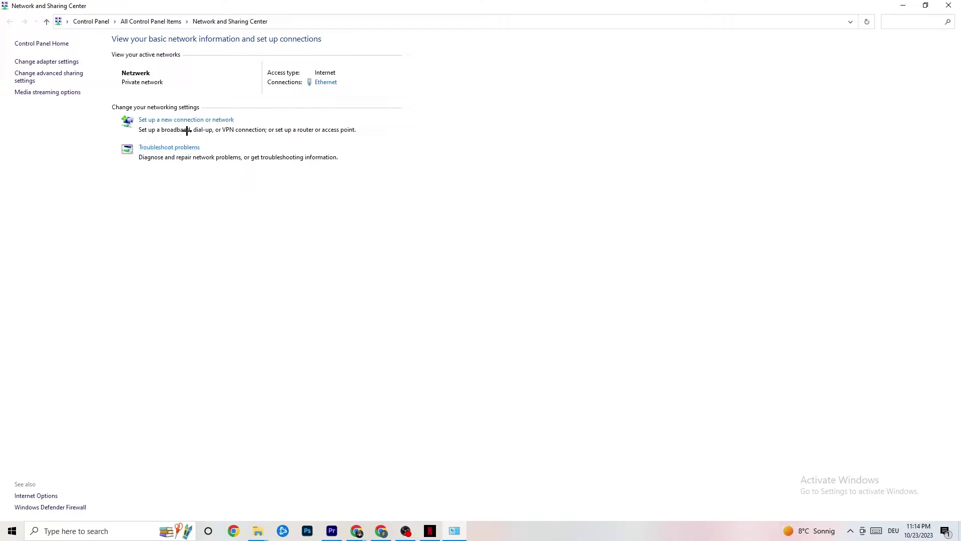
Open the Ethernet adapter's IPv4 properties and switch DNS to manually specified server addresses
{"action": "left_click", "coordinate": [333, 85]}
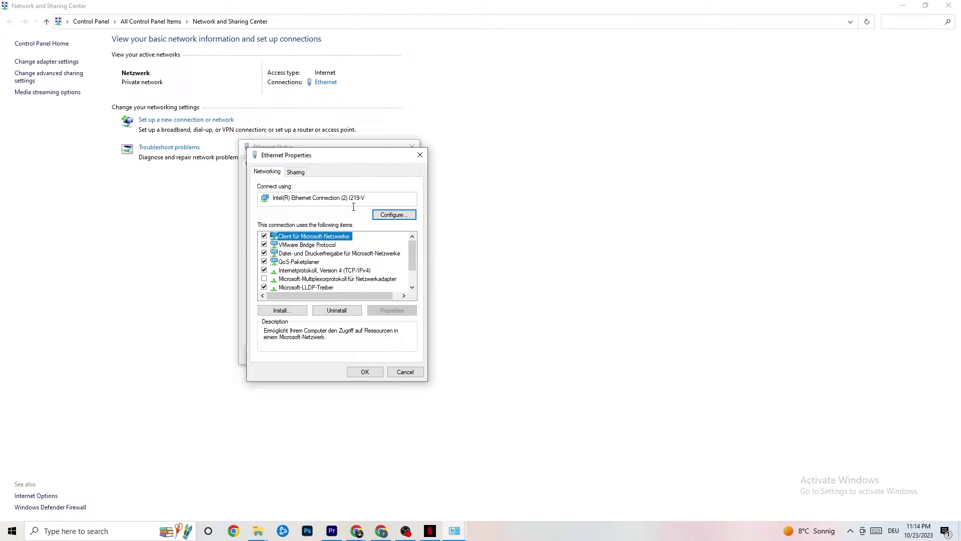
{"action": "left_click_drag", "start_coordinate": [321, 152], "coordinate": [376, 99]}
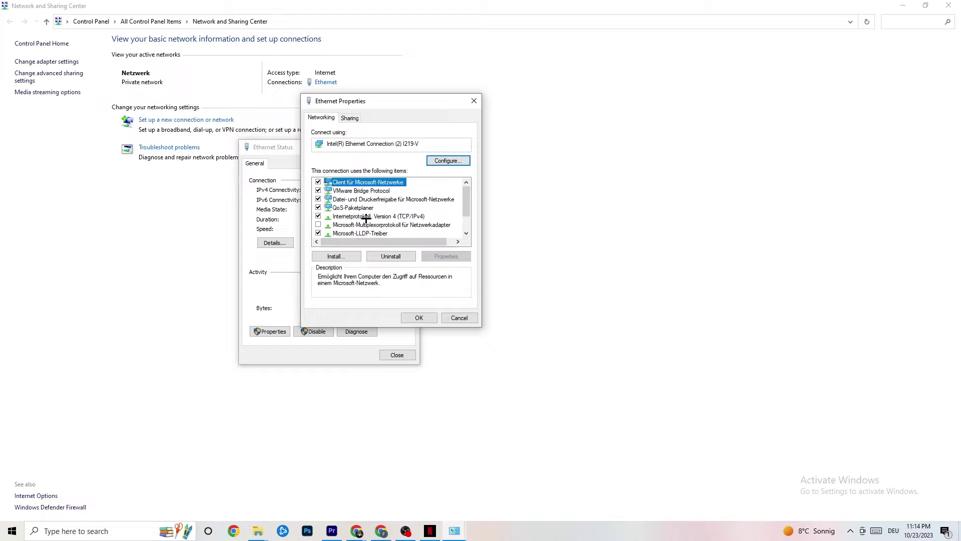
{"action": "double_click", "coordinate": [365, 216]}
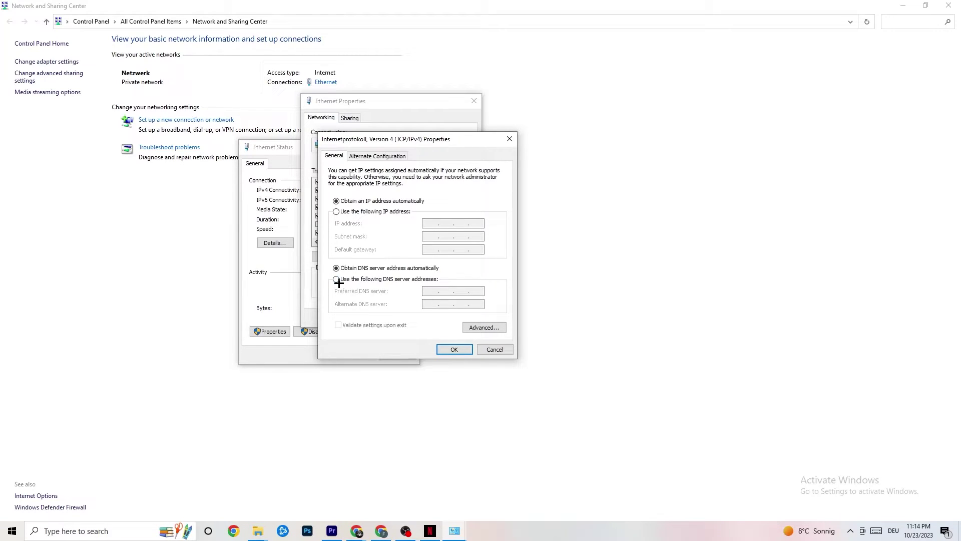
{"action": "left_click", "coordinate": [339, 281]}
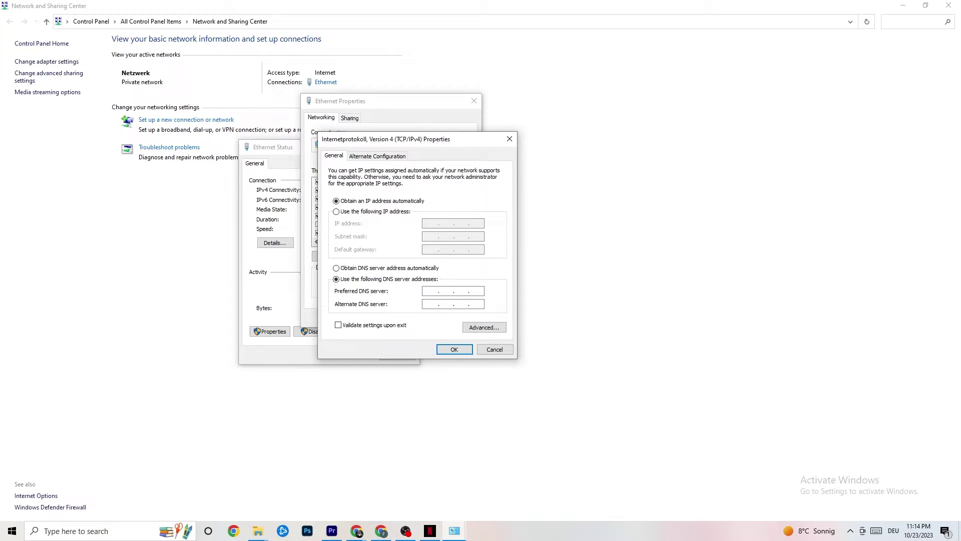
Close the IPv4, Ethernet Properties and Status dialogs without changes, and Network and Sharing Center
{"action": "left_click", "coordinate": [509, 138]}
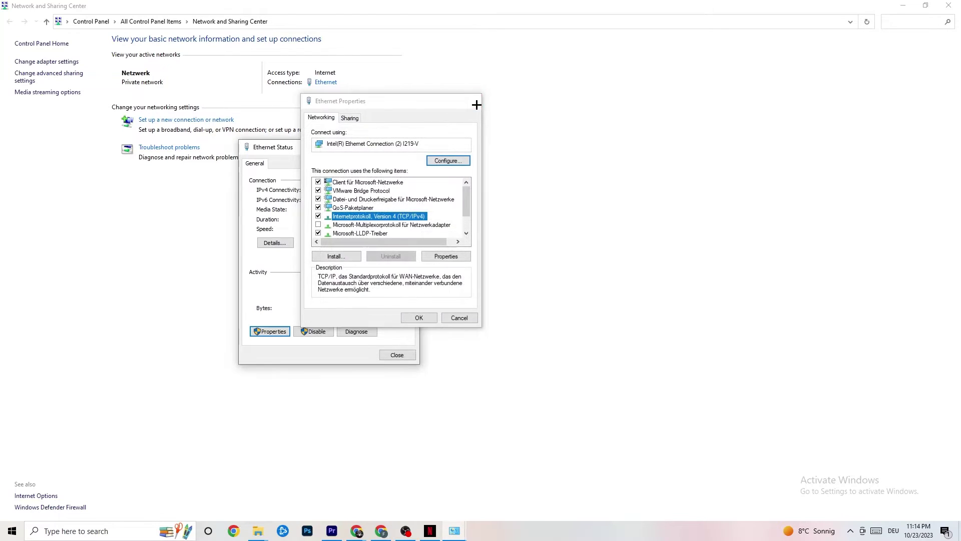
{"action": "left_click", "coordinate": [474, 101]}
{"action": "left_click", "coordinate": [413, 146]}
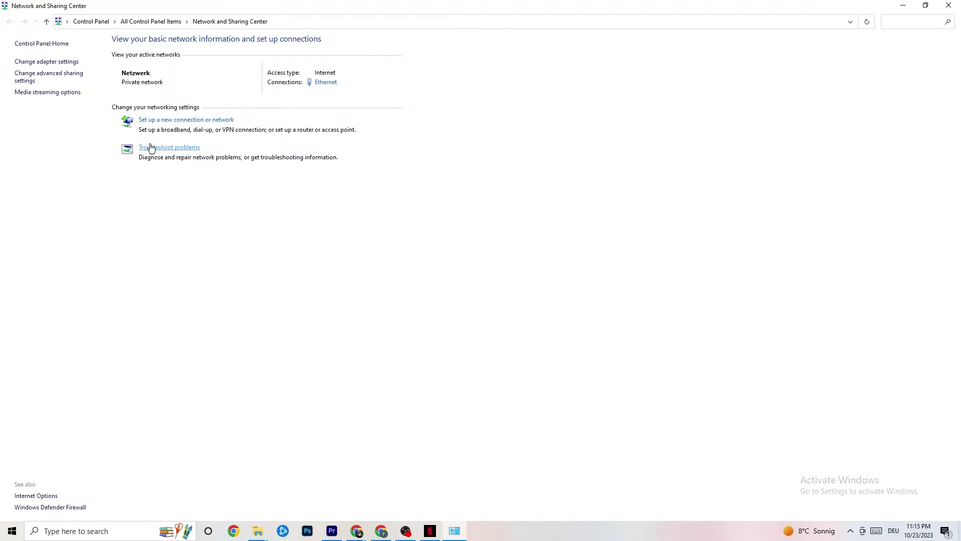
{"action": "left_click", "coordinate": [949, 5]}
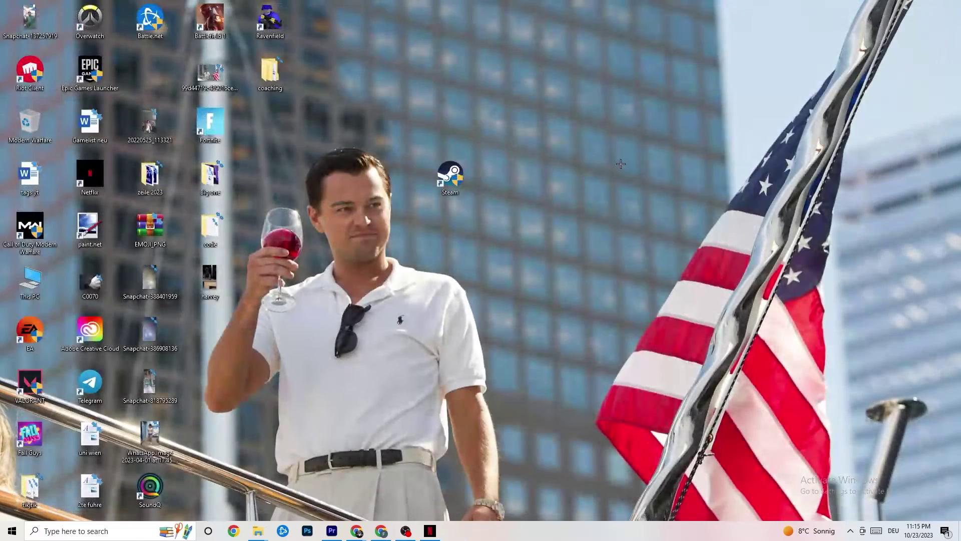
Reopen Windows Settings on the Network & Internet Status page
{"action": "key", "text": "super"}
{"action": "left_click", "coordinate": [12, 483]}
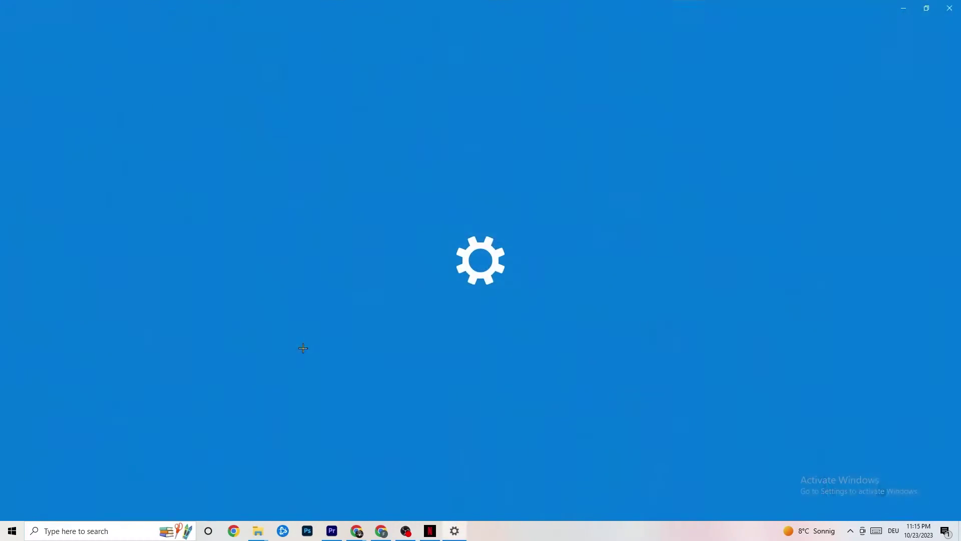
{"action": "left_click", "coordinate": [620, 170]}
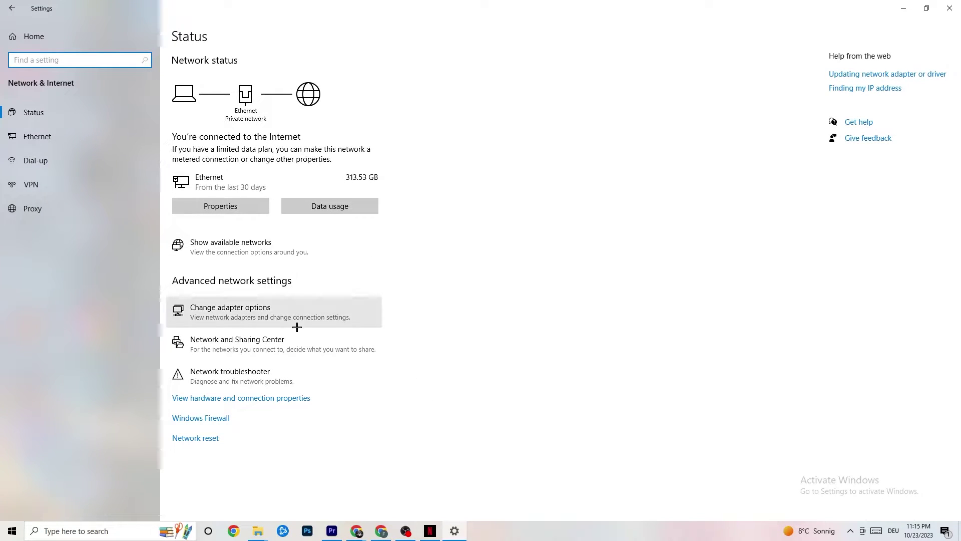
View Bing results for 'network adapter driver windows 10 site:microsoft.com' with Microsoft's driver-update guide
{"action": "left_click", "coordinate": [890, 76]}
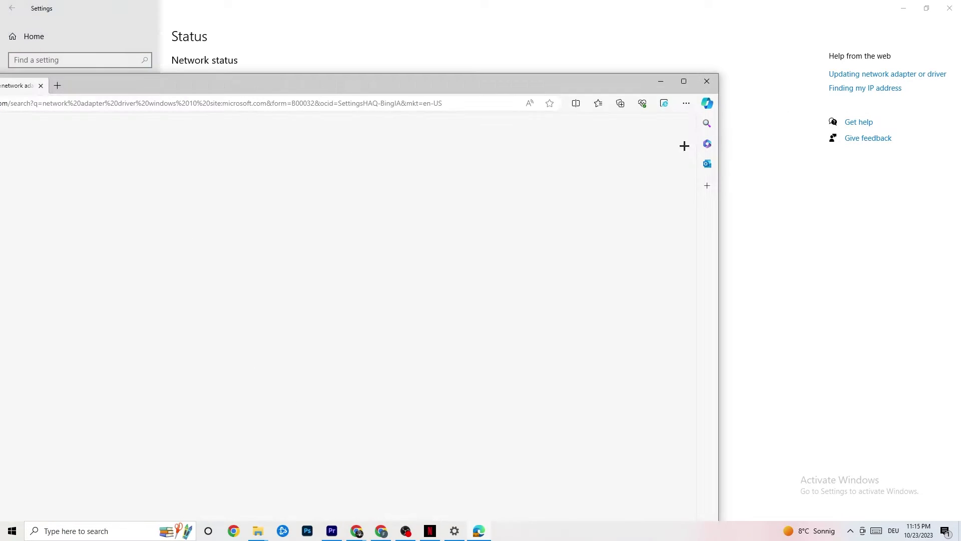
{"action": "left_click_drag", "start_coordinate": [272, 90], "coordinate": [469, 62]}
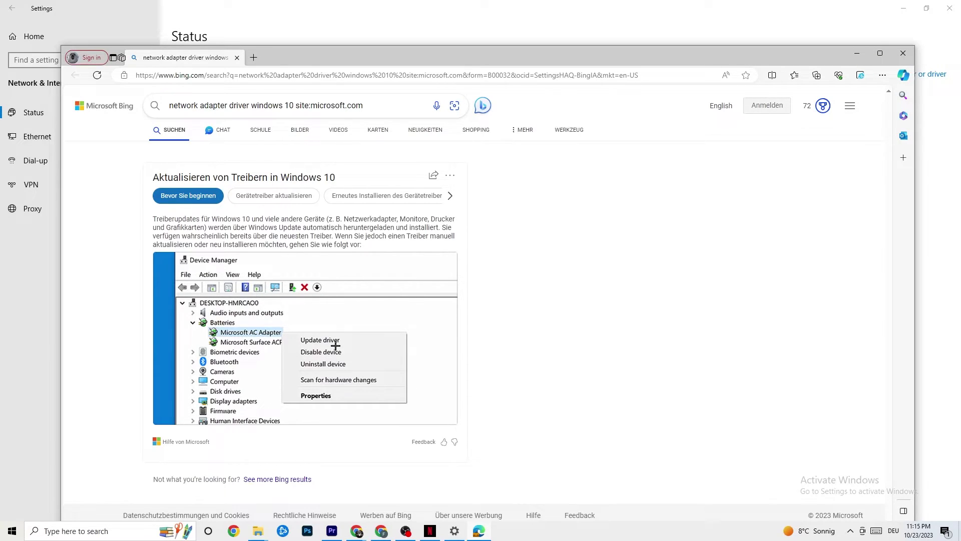
Close Edge, check the available networks list, and close Settings
{"action": "left_click", "coordinate": [903, 53]}
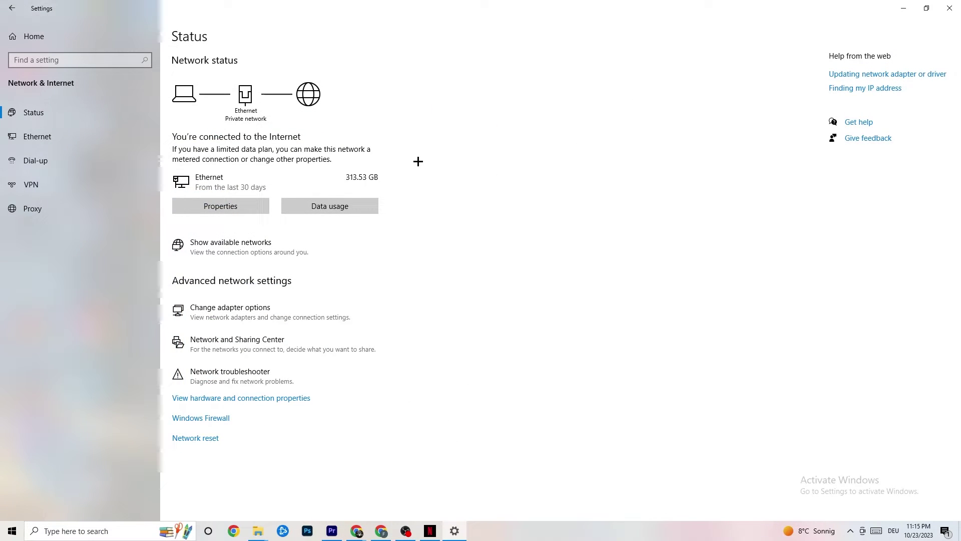
{"action": "left_click", "coordinate": [289, 248]}
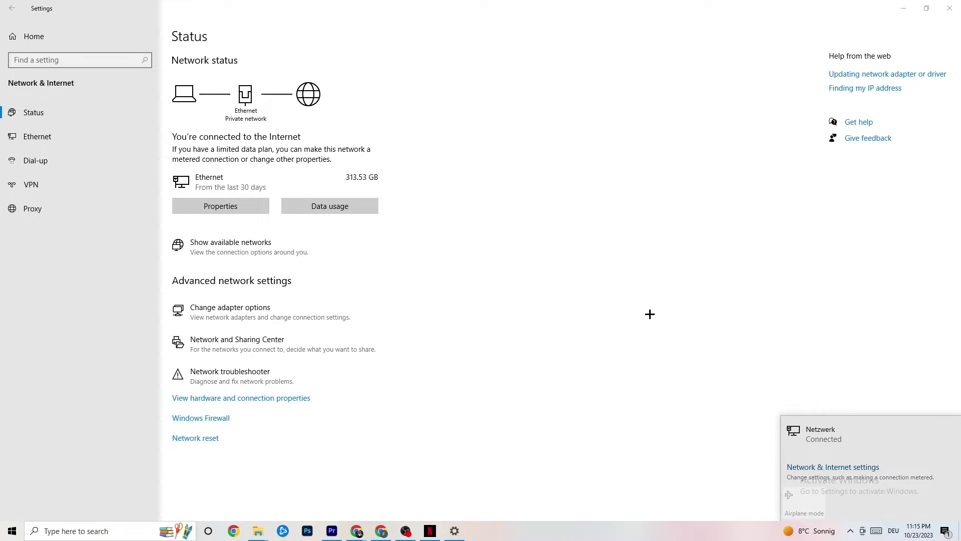
{"action": "left_click", "coordinate": [552, 296]}
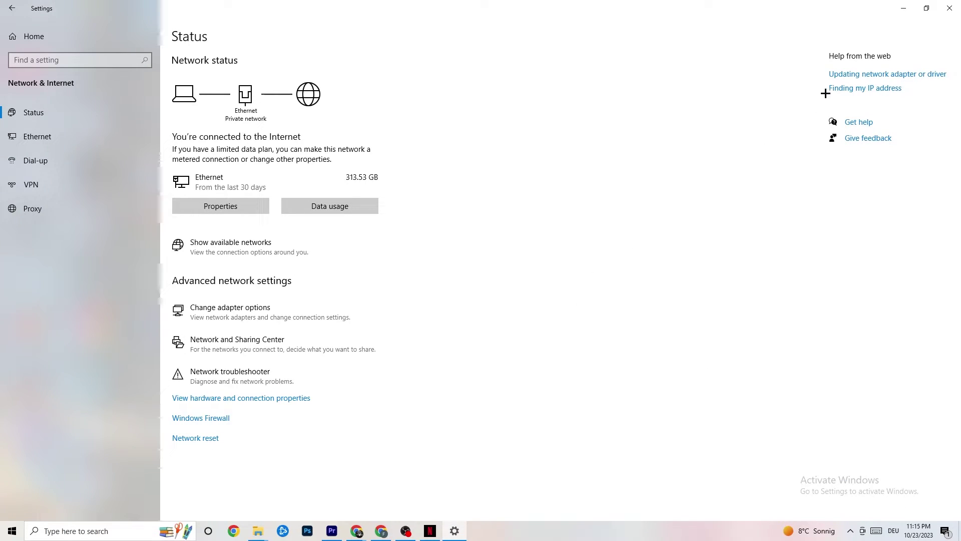
{"action": "left_click", "coordinate": [950, 8]}
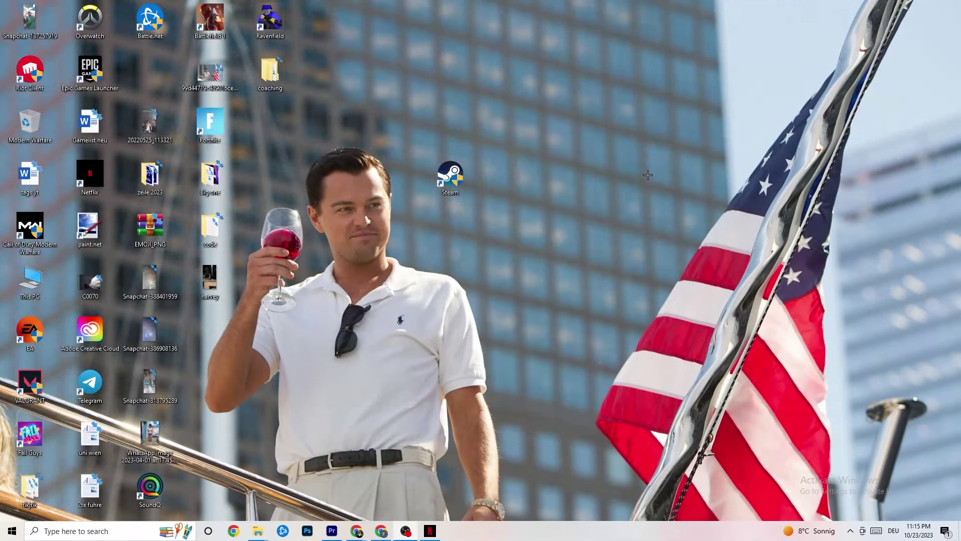
Confirm Windows Update shows the PC up to date (last checked 11:00 AM), then close Settings
{"action": "left_click", "coordinate": [12, 531]}
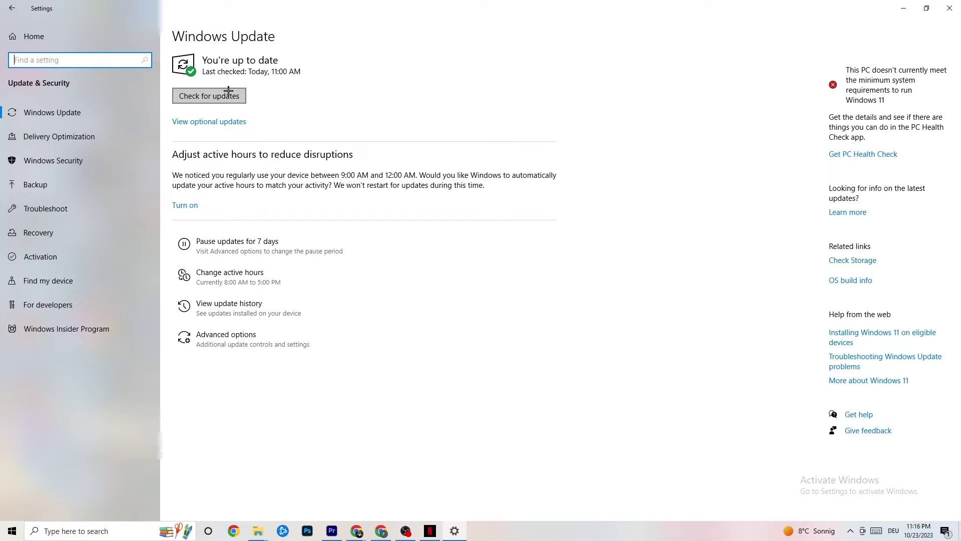
{"action": "left_click", "coordinate": [257, 57]}
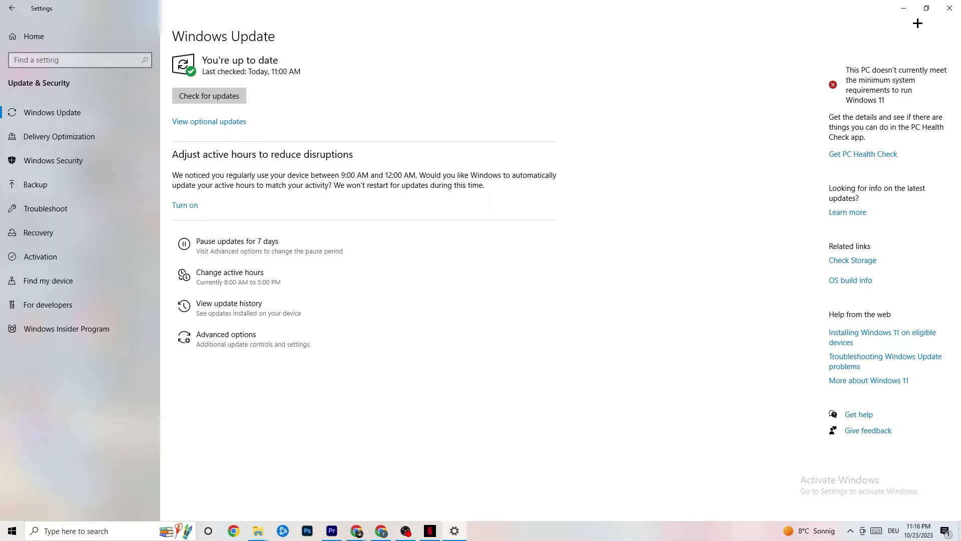
{"action": "left_click", "coordinate": [949, 8]}
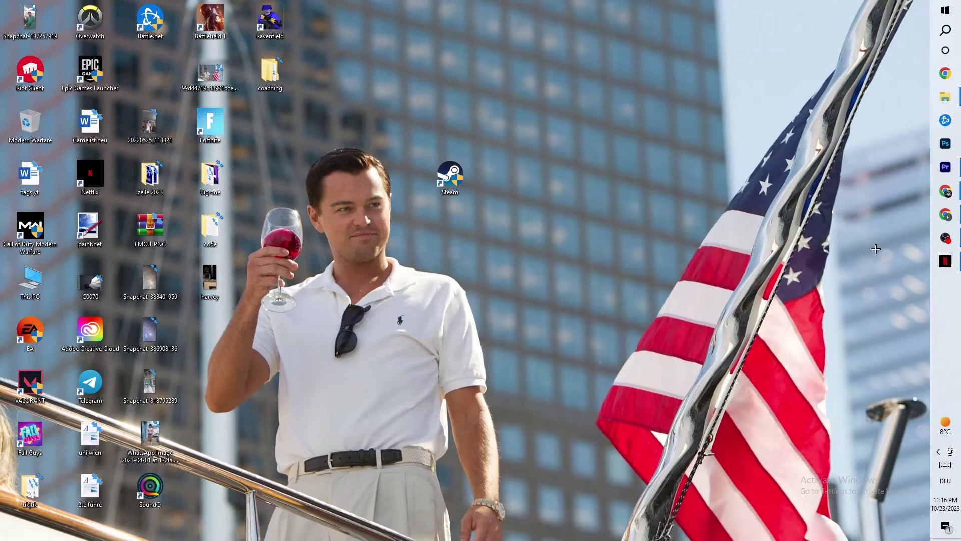
Launch Task Manager from the taskbar menu and maximize it on the Processes tab
{"action": "right_click", "coordinate": [514, 536]}
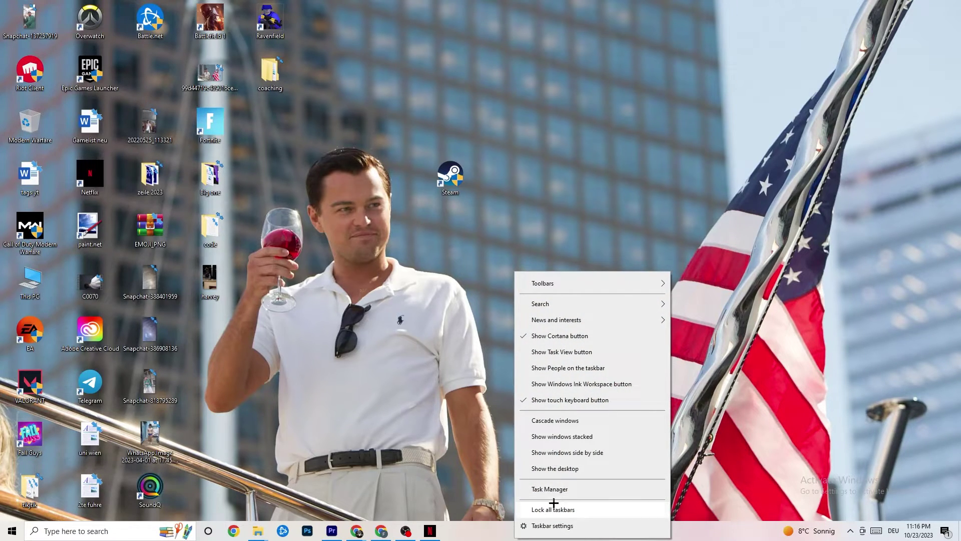
{"action": "left_click", "coordinate": [548, 489]}
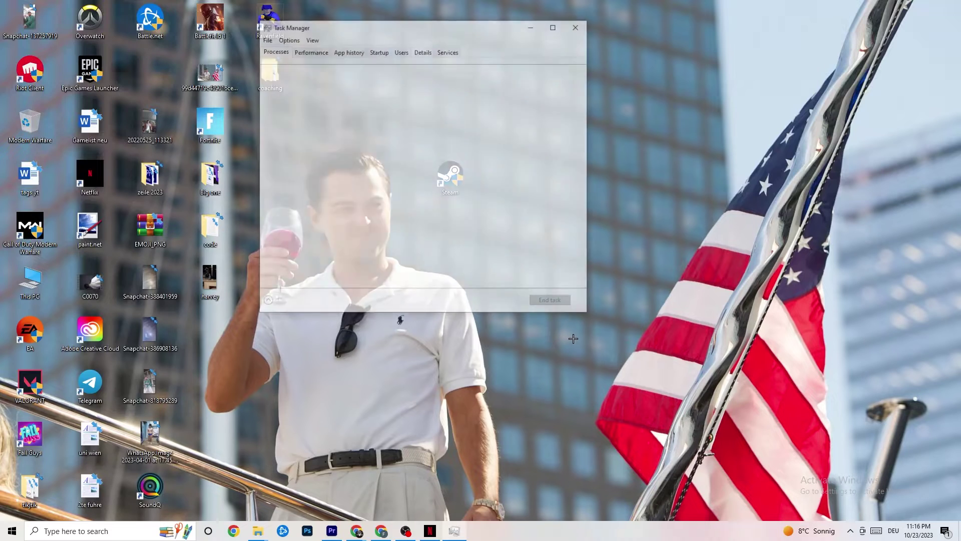
{"action": "double_click", "coordinate": [550, 24]}
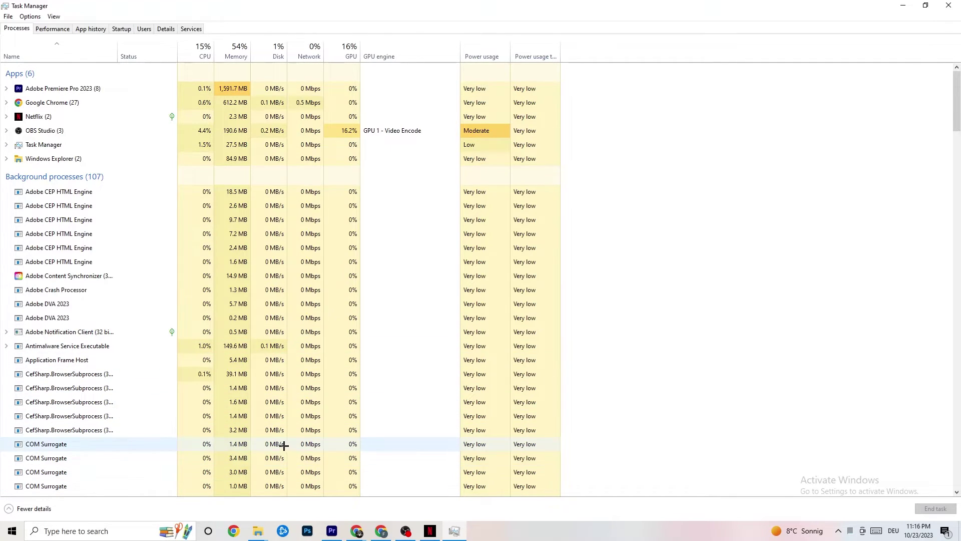
Show the Ethernet (Intel I219-V) throughput graph on Task Manager's Performance tab
{"action": "left_click", "coordinate": [52, 29]}
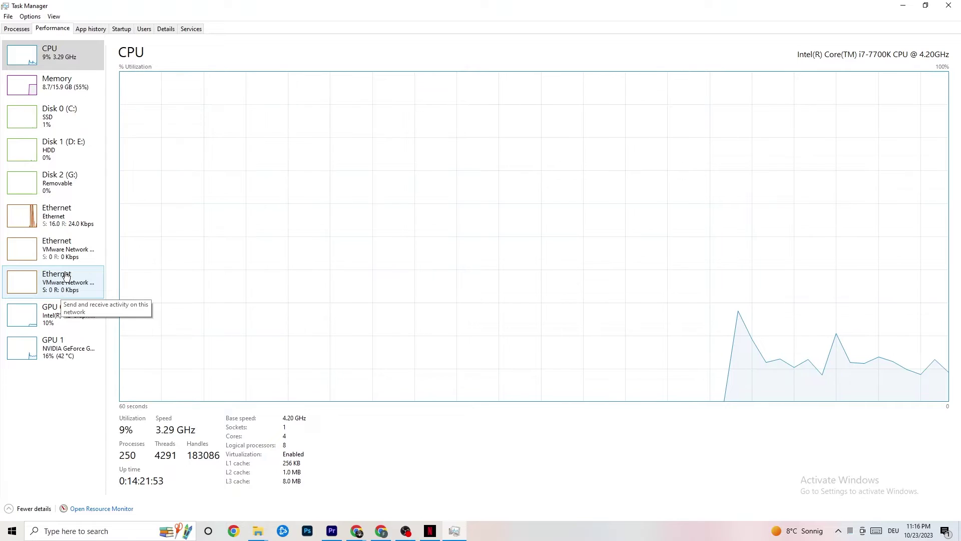
{"action": "left_click", "coordinate": [76, 213]}
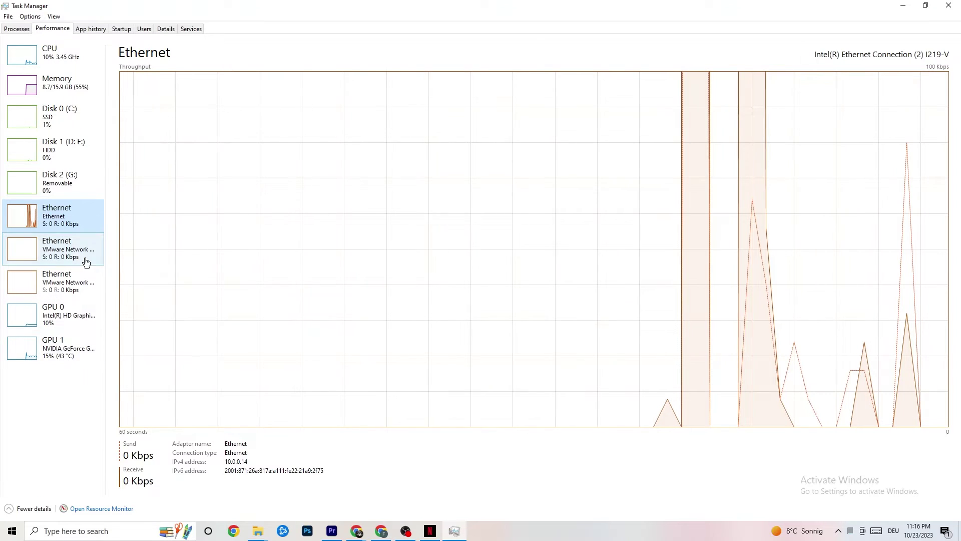
{"action": "right_click", "coordinate": [69, 448]}
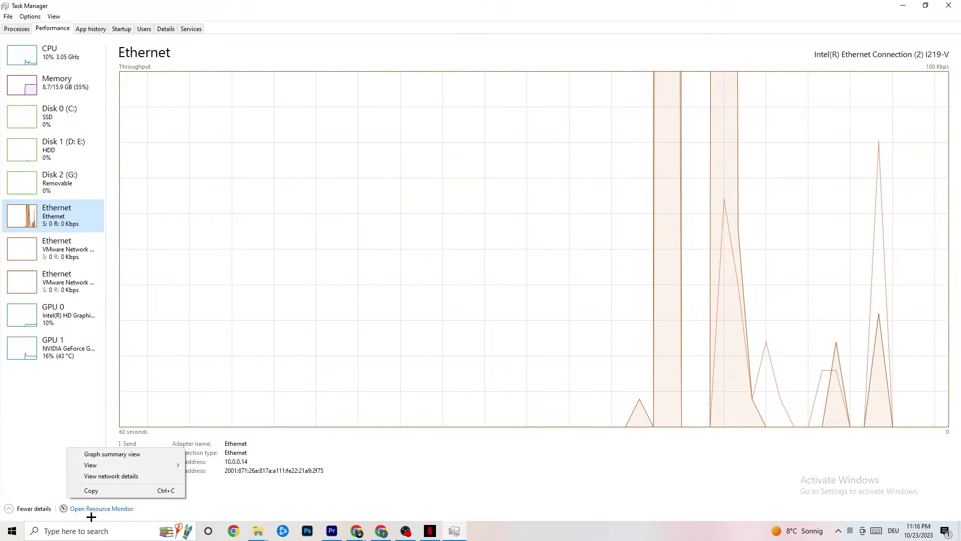
{"action": "left_click", "coordinate": [165, 518]}
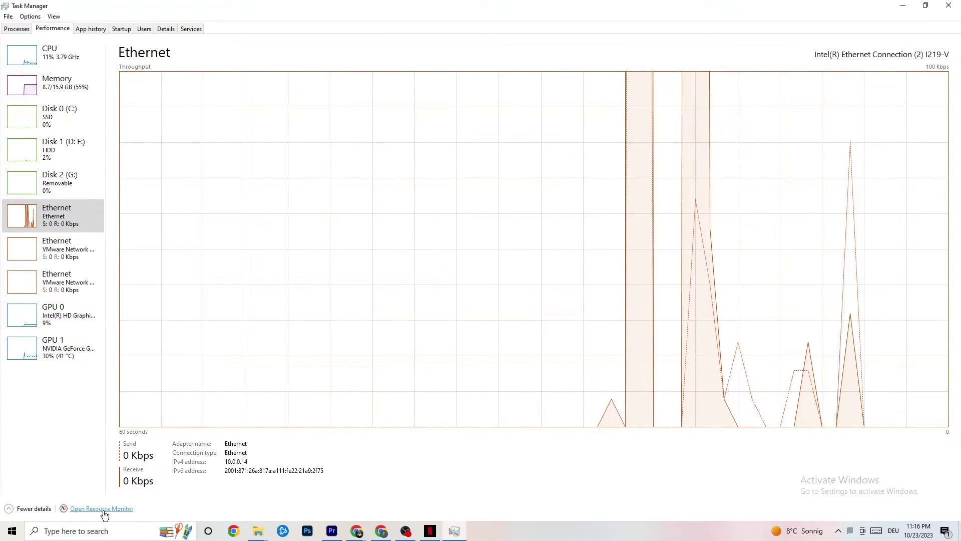
Open Resource Monitor maximized, check SearchApp.exe's network activity without ending it, then view Overview
{"action": "left_click", "coordinate": [103, 510]}
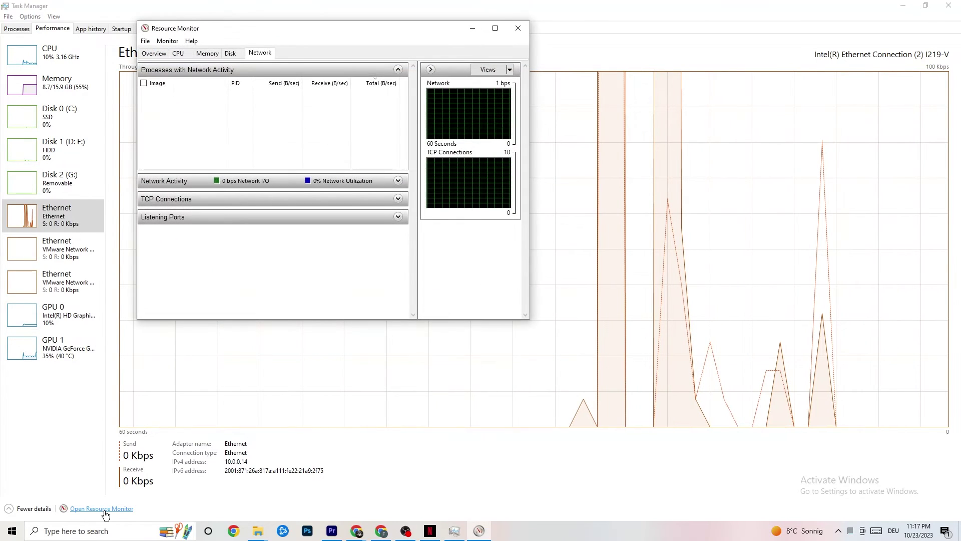
{"action": "left_click", "coordinate": [488, 25]}
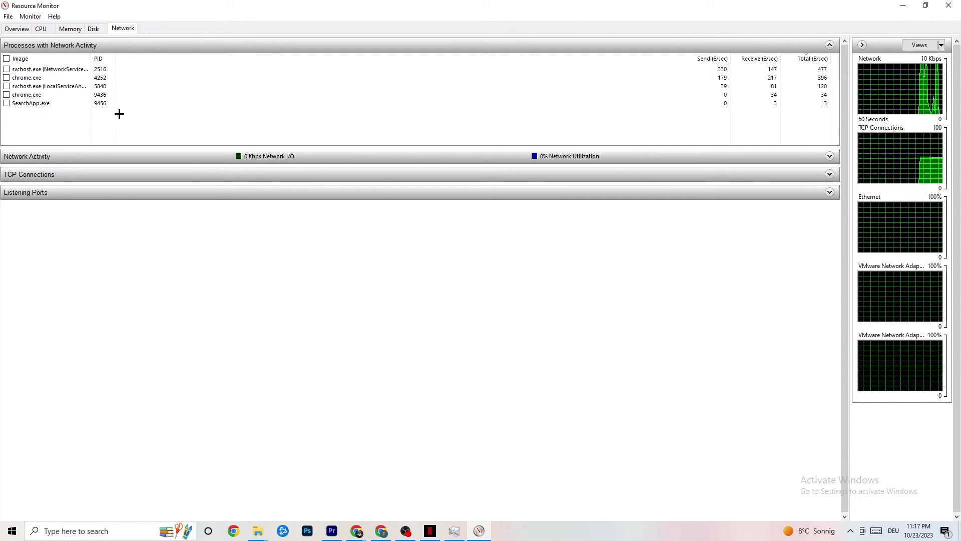
{"action": "right_click", "coordinate": [46, 103]}
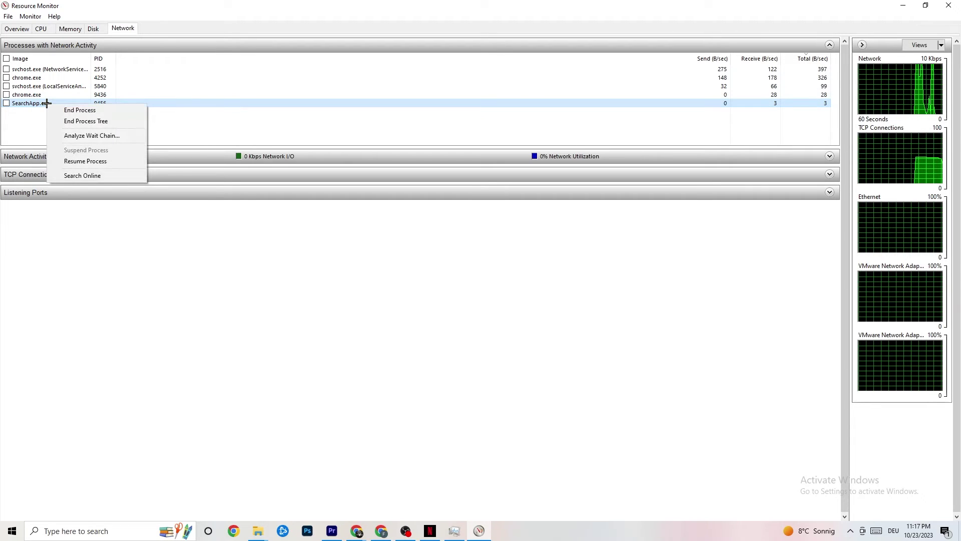
{"action": "left_click", "coordinate": [287, 129]}
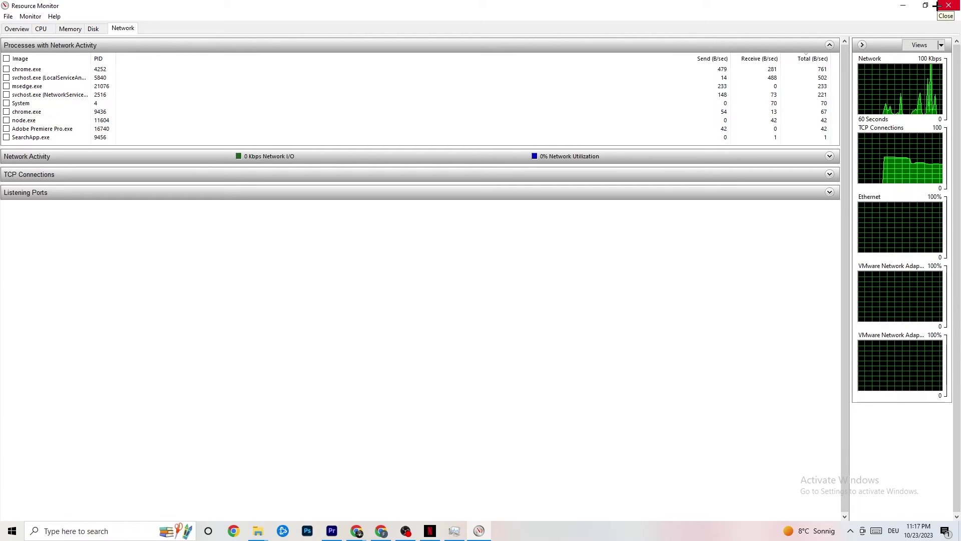
{"action": "left_click", "coordinate": [25, 29]}
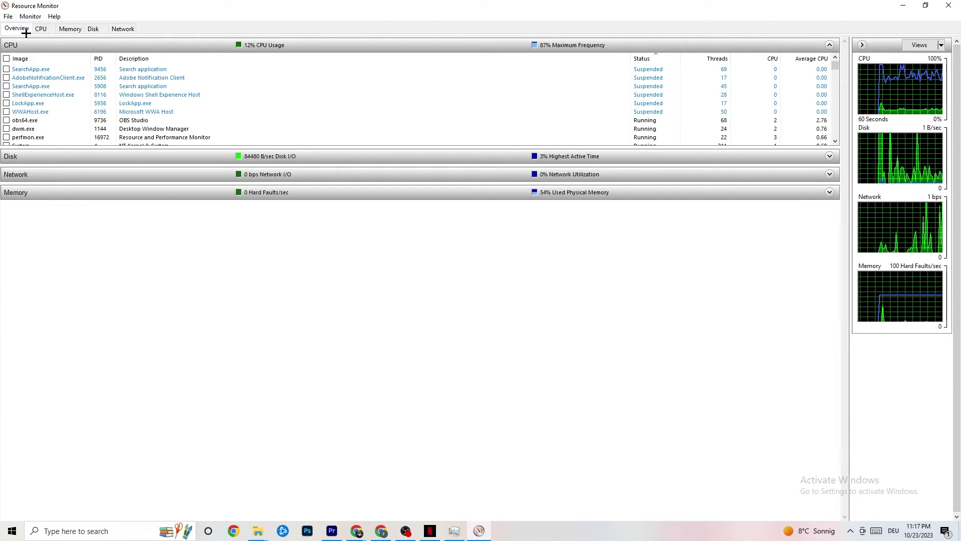
Close Resource Monitor and review startup apps: Creative Cloud, Razer Synapse and RazerCortex at High impact
{"action": "left_click", "coordinate": [943, 11]}
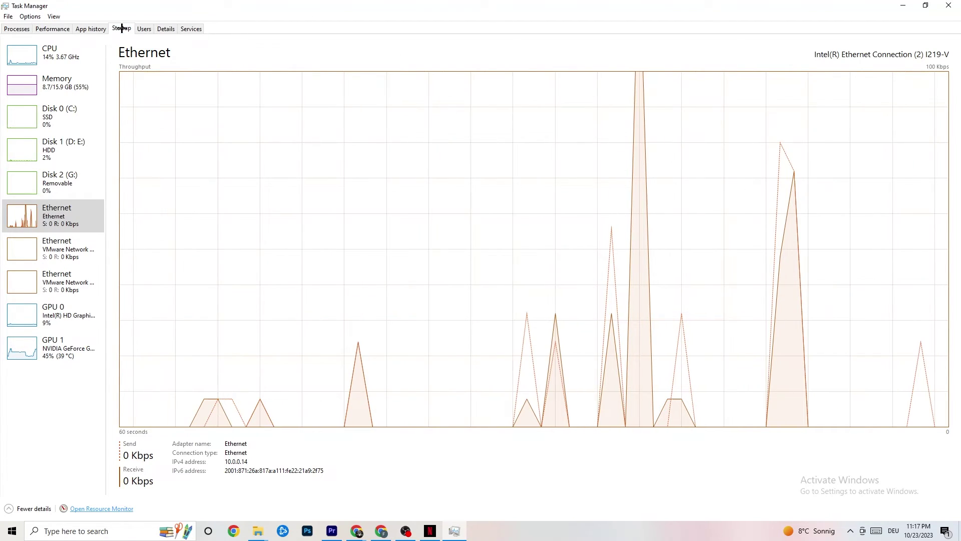
{"action": "left_click", "coordinate": [122, 28]}
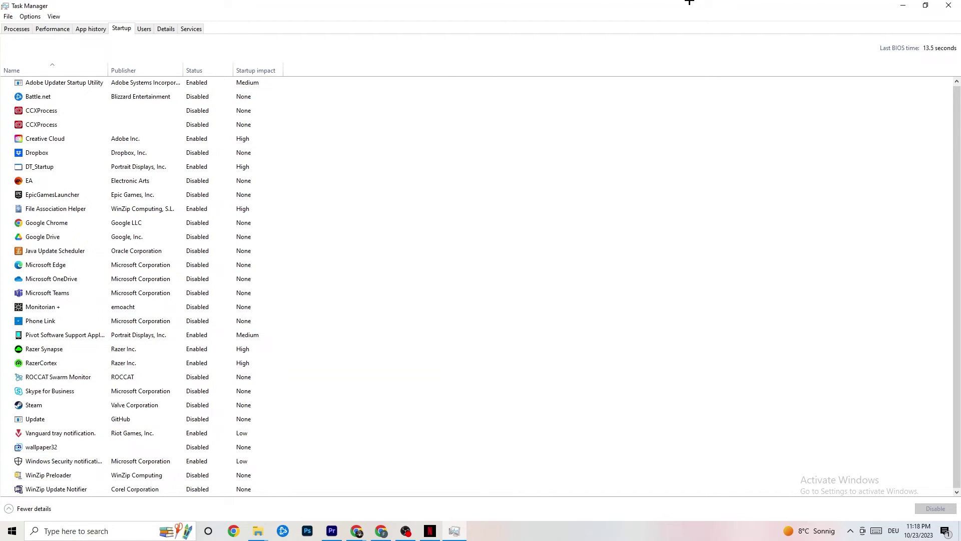
{"action": "left_click", "coordinate": [949, 5]}
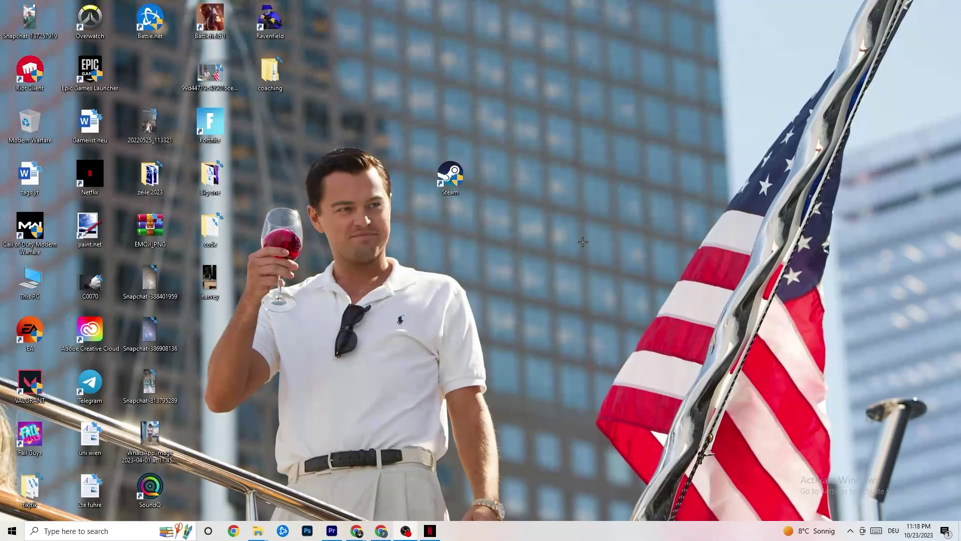